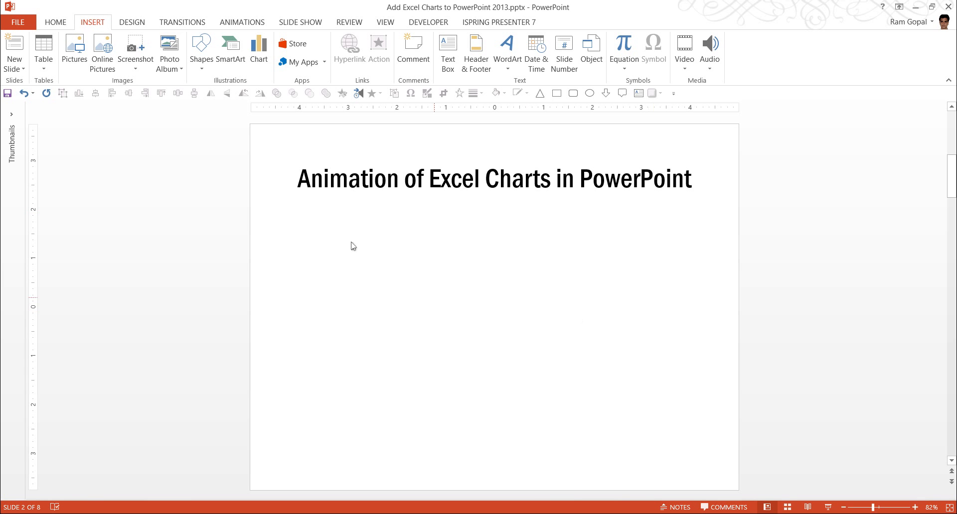
click(257, 56)
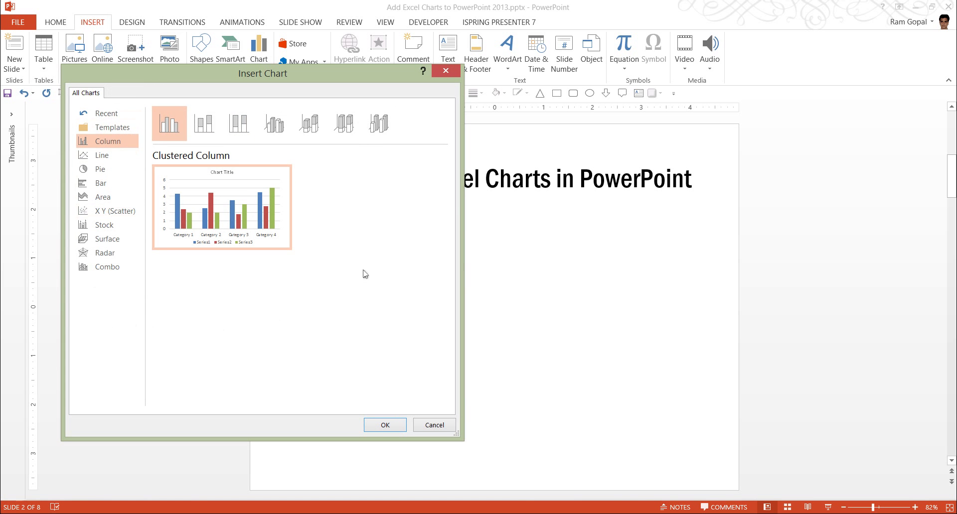
mouse_move(275, 247)
click(448, 428)
Switch to Excel and insert the recommended Clustered Column chart for the Product and Sales table, placing it beside the data
click(272, 513)
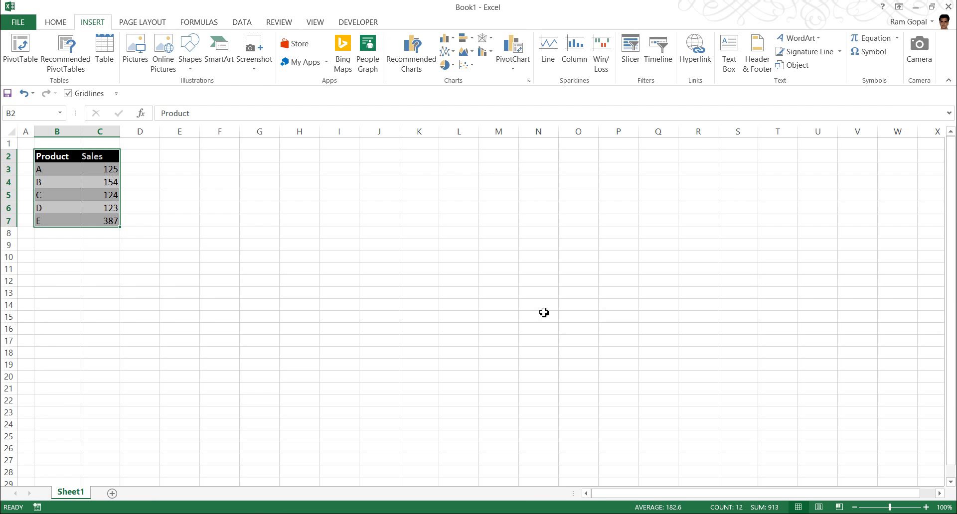
mouse_move(79, 169)
click(416, 65)
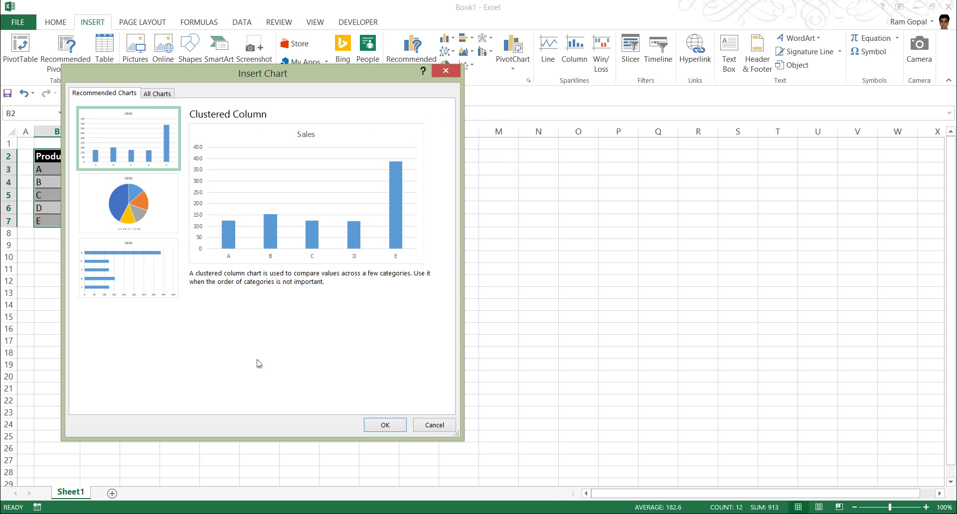
click(146, 201)
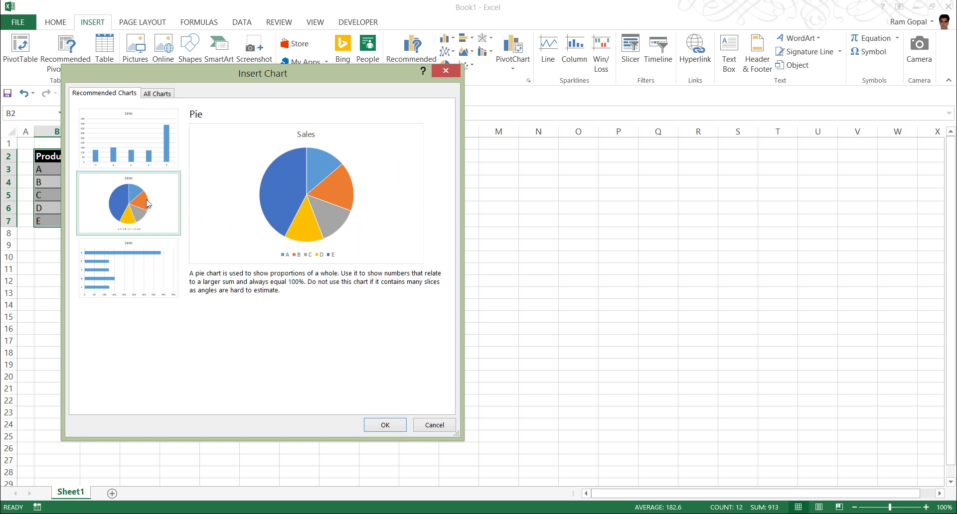
click(141, 273)
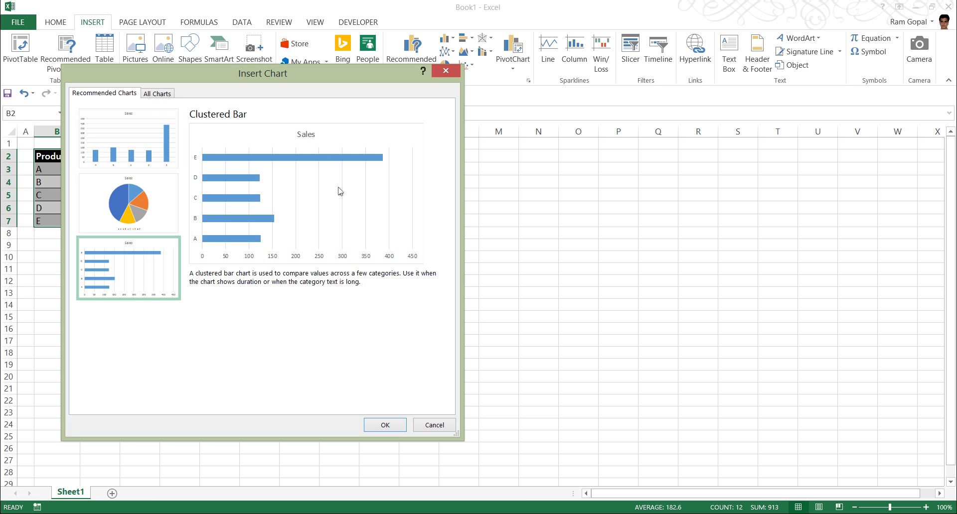
click(151, 149)
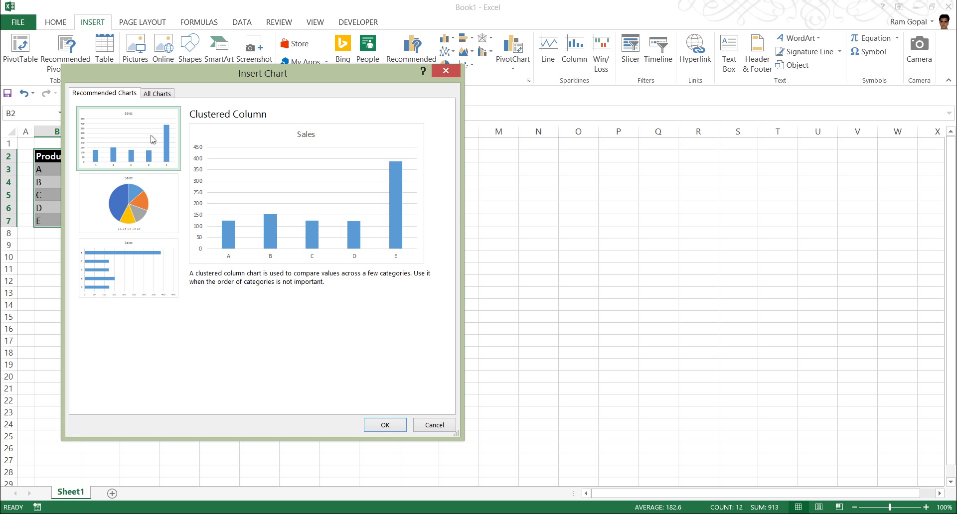
click(395, 427)
drag(601, 233, 538, 169)
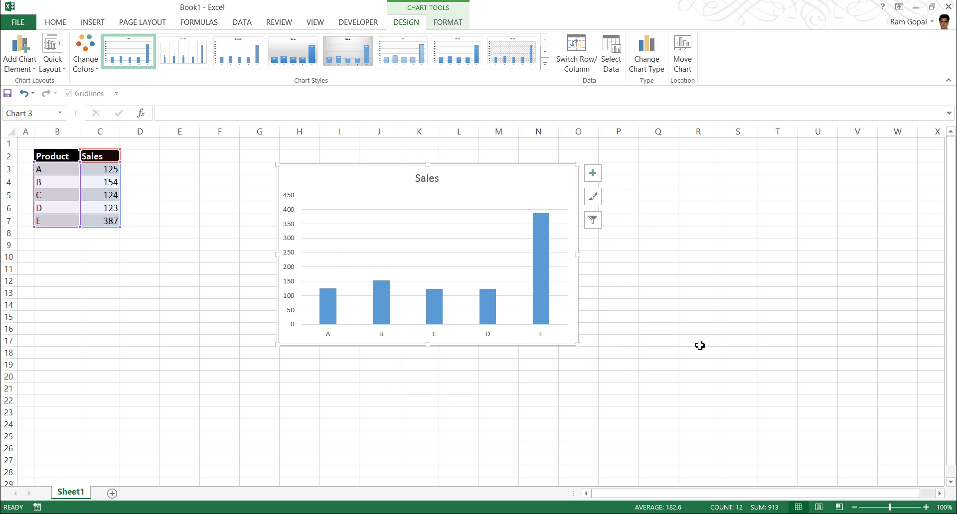
mouse_move(532, 276)
mouse_move(545, 295)
click(725, 281)
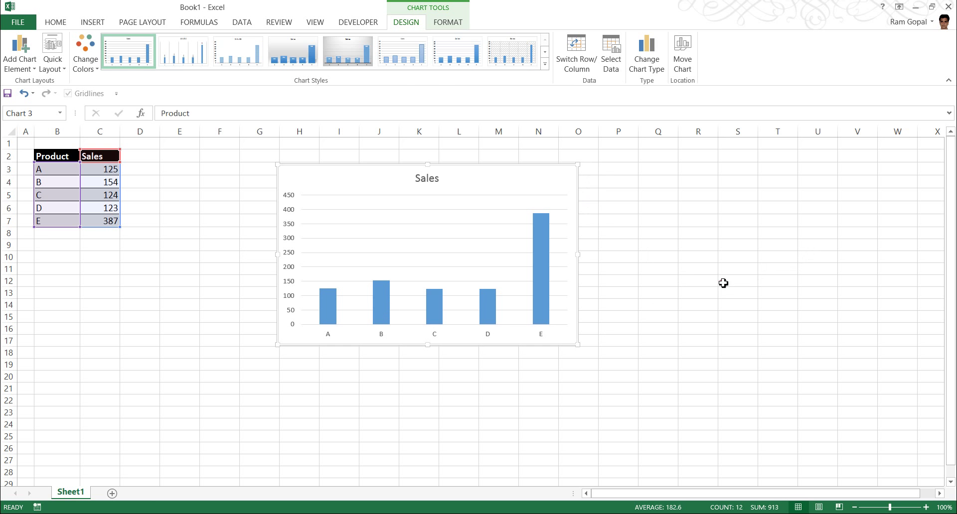
Copy the Sales chart and paste it in PowerPoint on the slide titled "Animation of Excel Charts in PowerPoint"
click(488, 172)
right_click(490, 168)
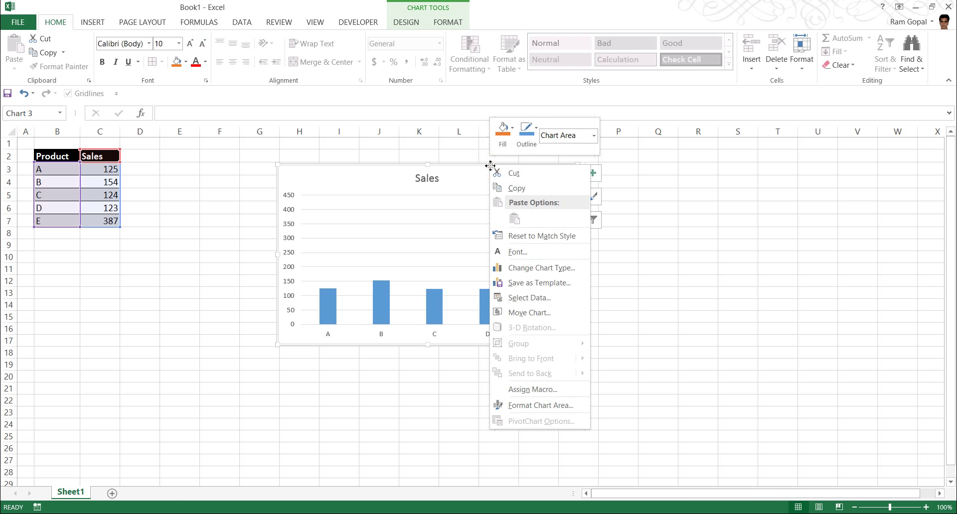
click(508, 189)
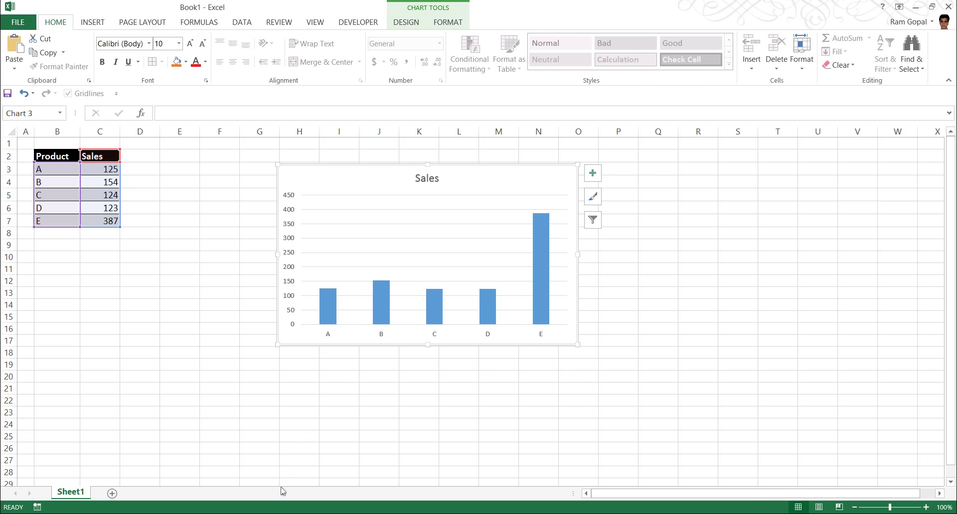
key(alt+Tab)
right_click(399, 296)
click(423, 318)
Move the pasted Sales chart directly beneath the slide title and enlarge it to fill most of the space below
drag(573, 241, 498, 214)
drag(543, 354, 650, 443)
click(784, 357)
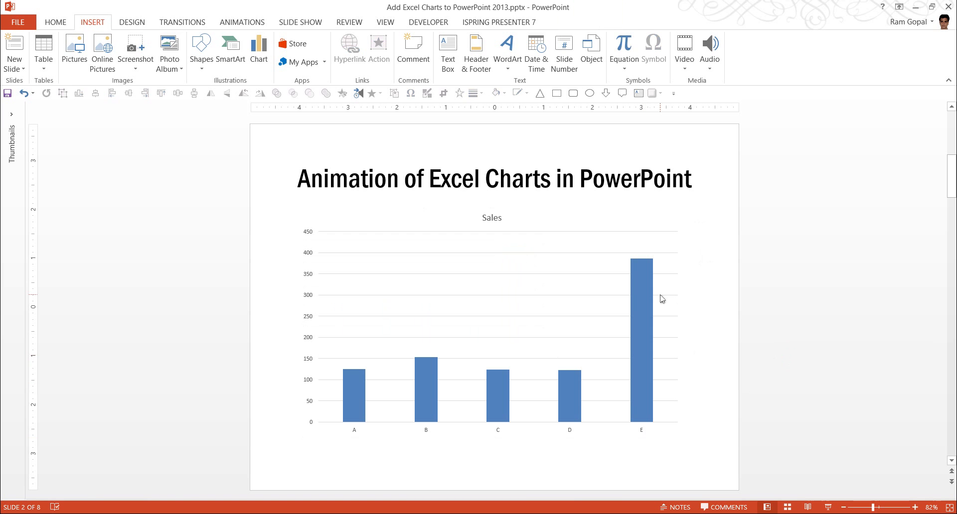
Apply the Wipe entrance animation to the Sales chart on slide 2
click(577, 230)
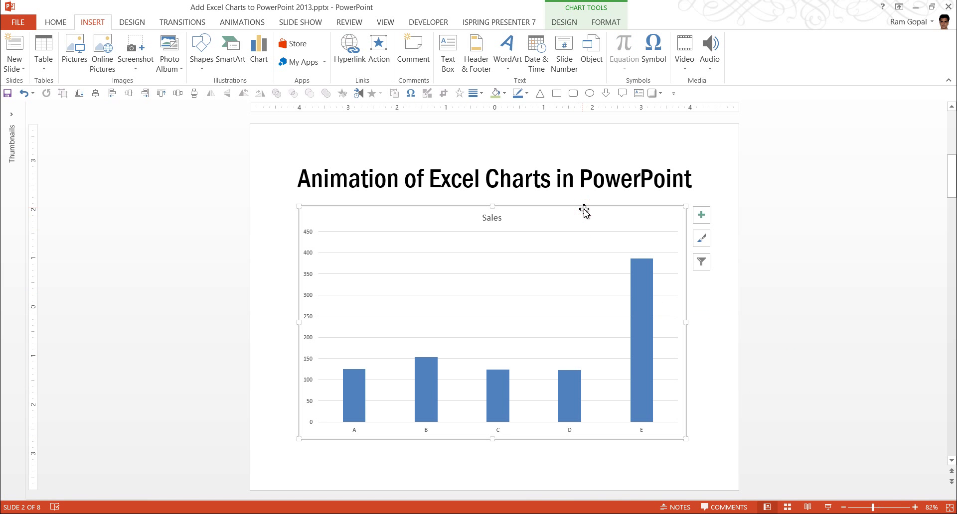
click(241, 22)
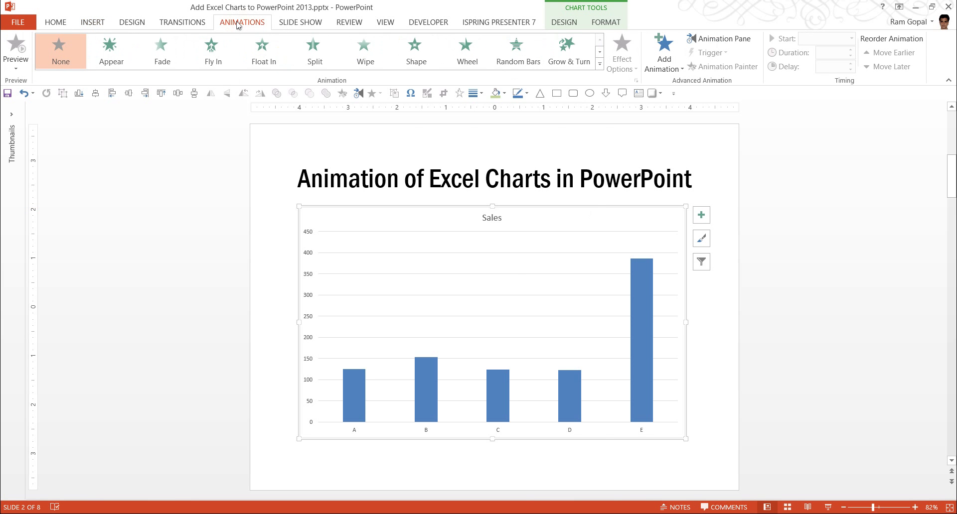
click(600, 64)
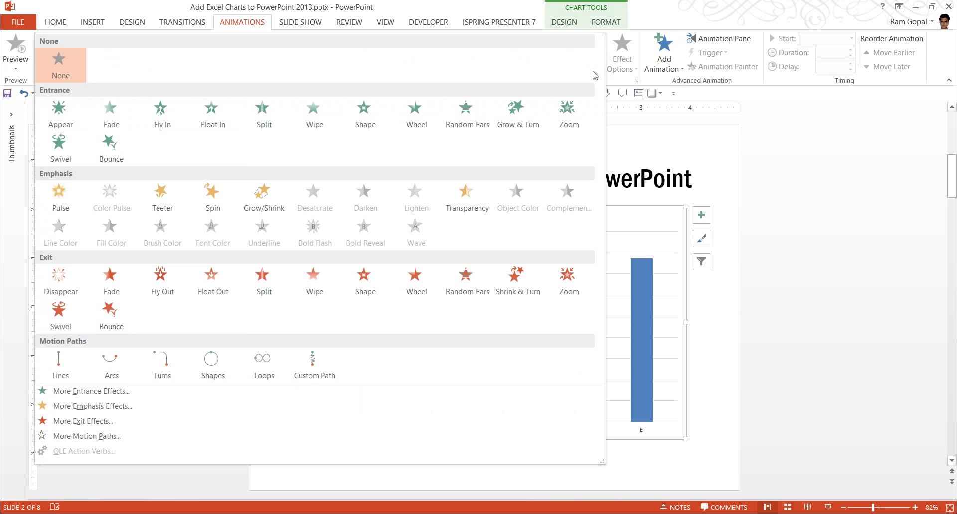
click(315, 114)
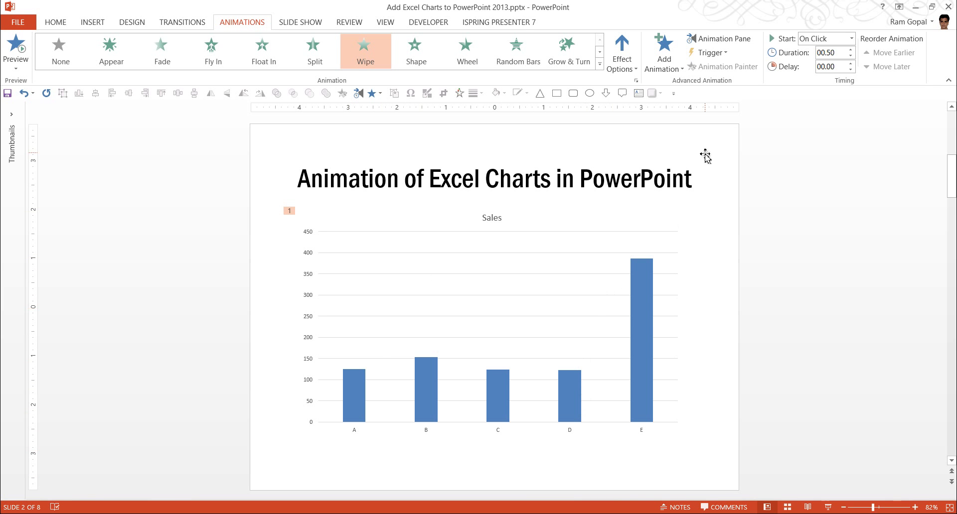
Set the Sales chart's Wipe animation to group the chart By Series, starting by drawing the chart background
click(724, 39)
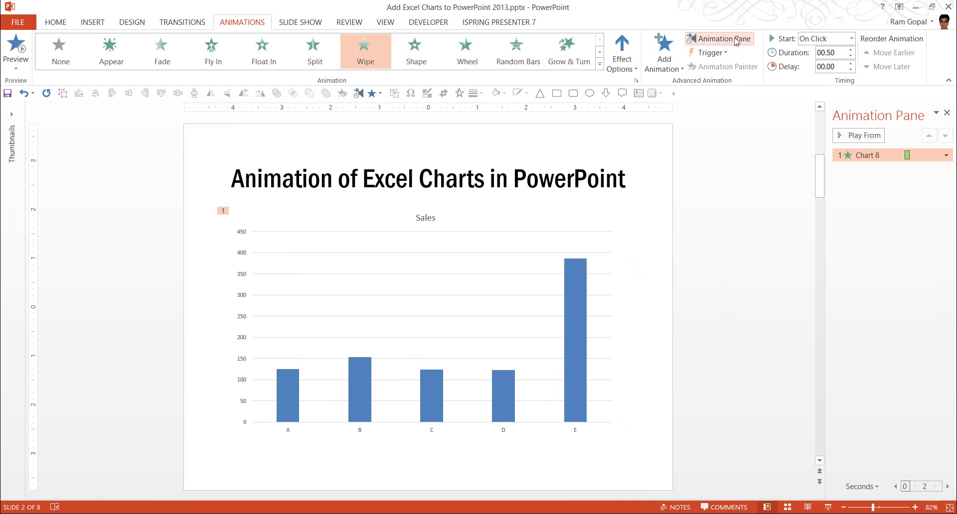
click(946, 155)
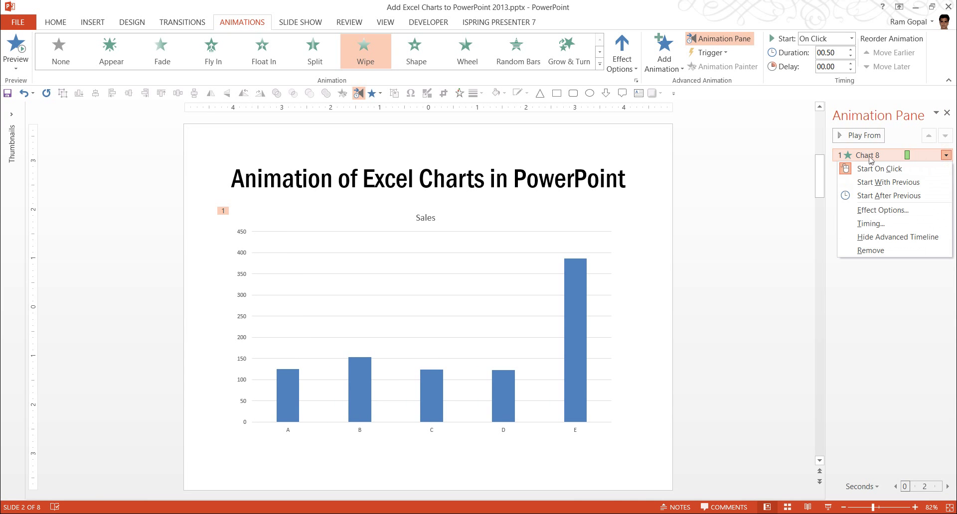
click(881, 211)
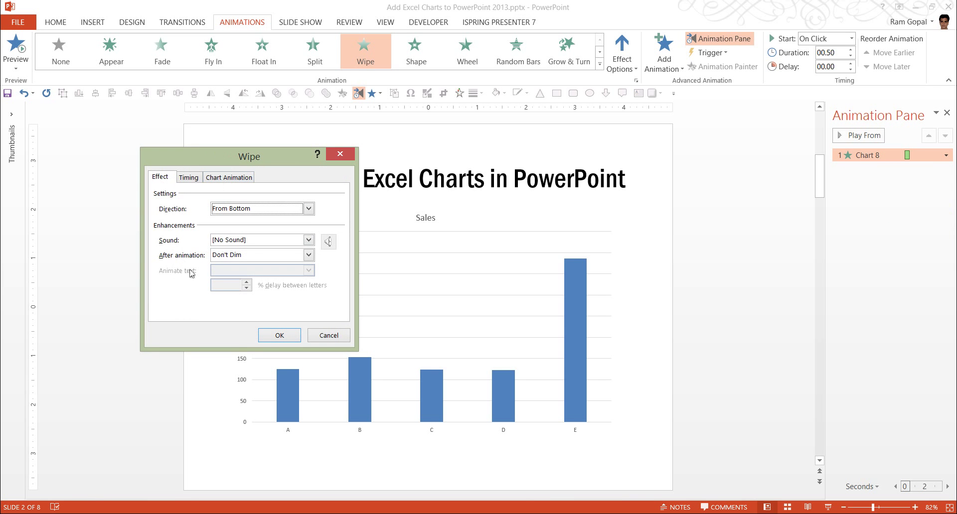
click(243, 180)
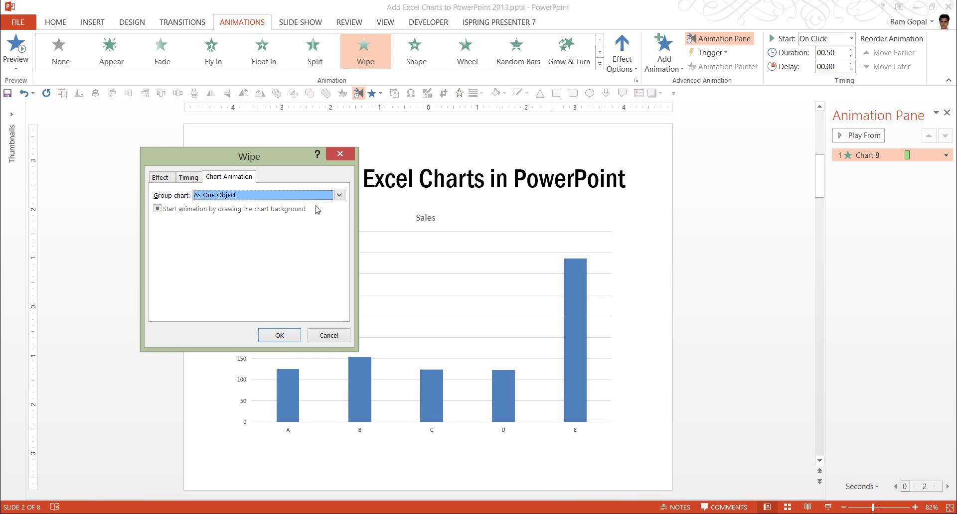
click(339, 195)
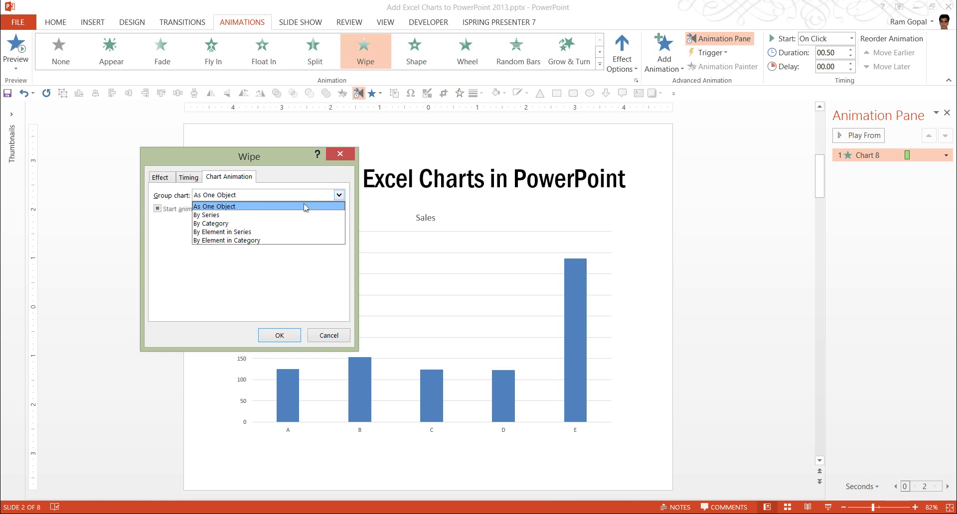
click(228, 216)
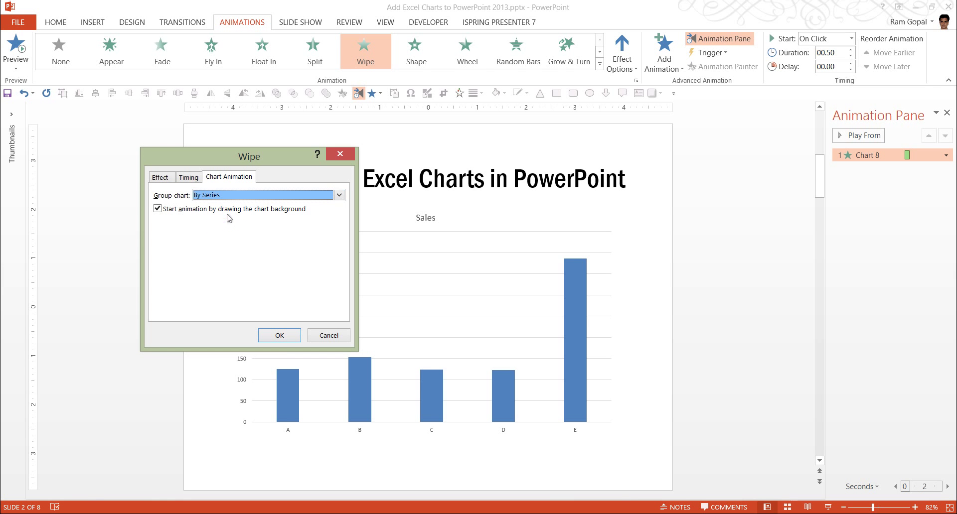
click(280, 335)
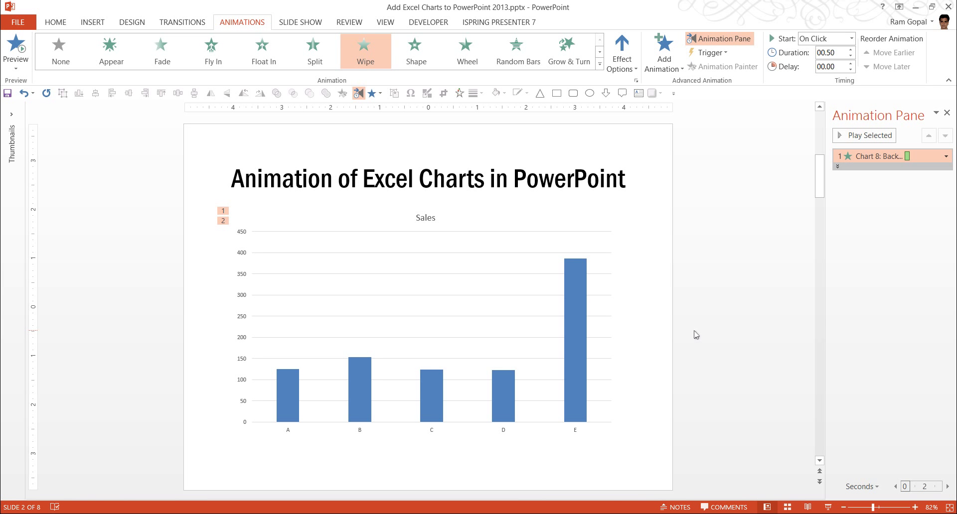
On slide 3, edit the bottle chart's embedded data and set the Series 1 value of Category 1 to 6
scroll(696, 334, down, 1)
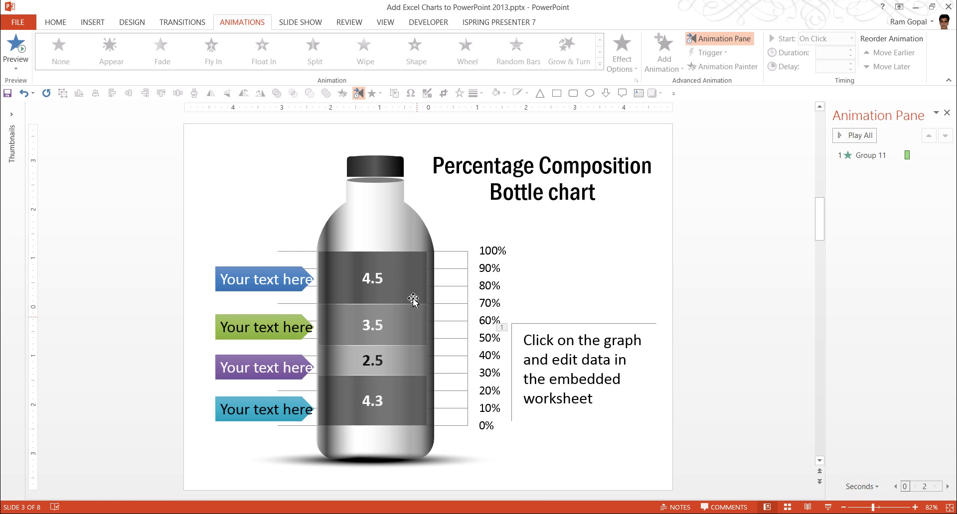
click(457, 262)
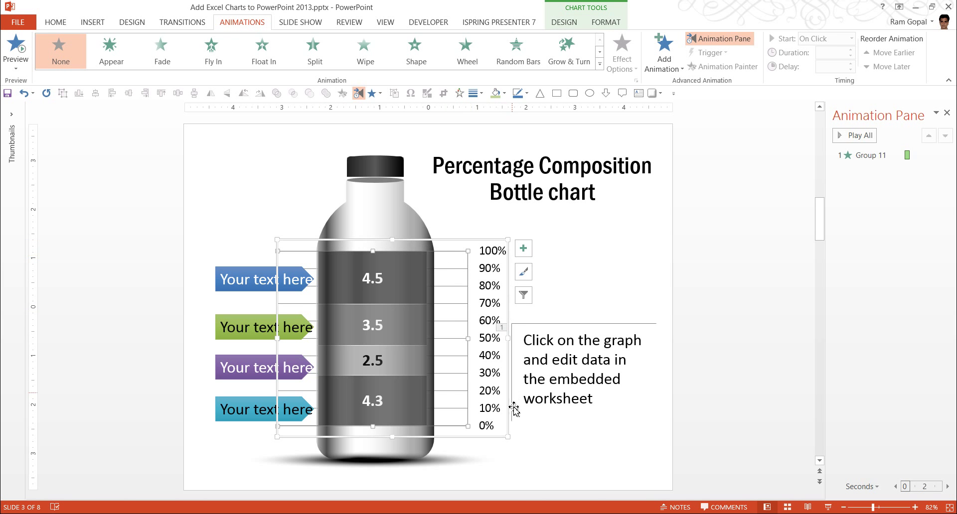
right_click(452, 242)
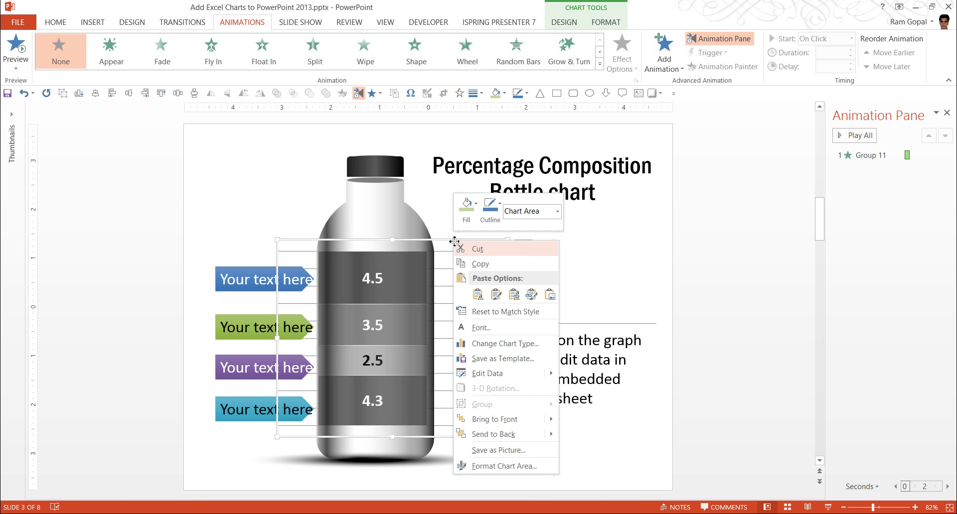
mouse_move(513, 375)
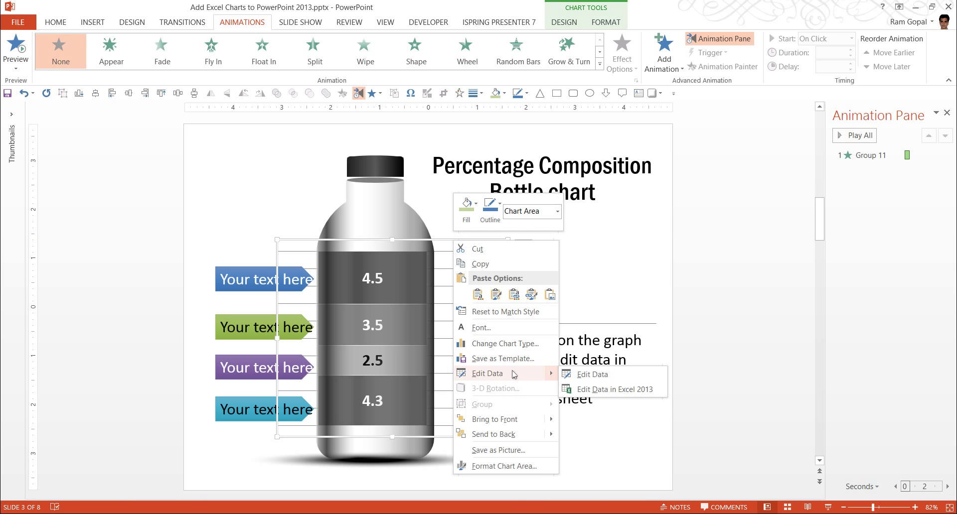
click(610, 378)
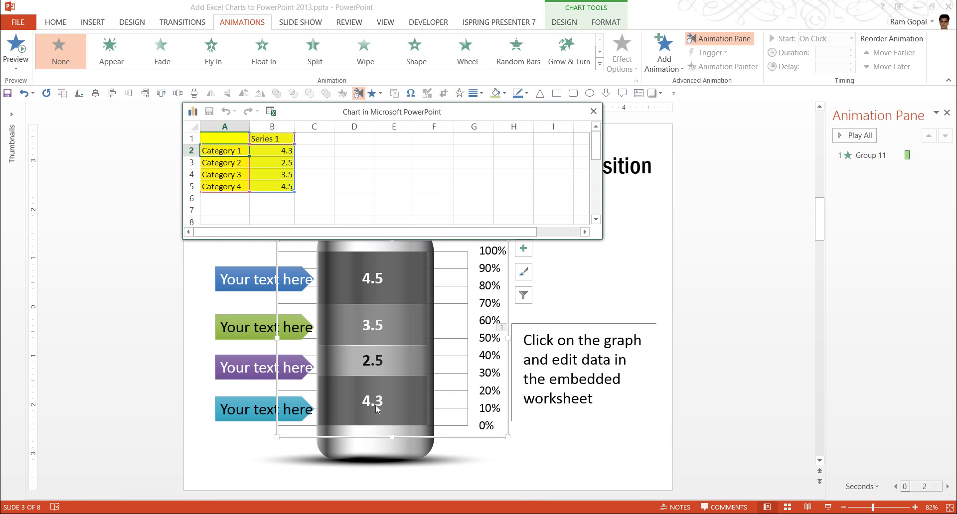
click(274, 152)
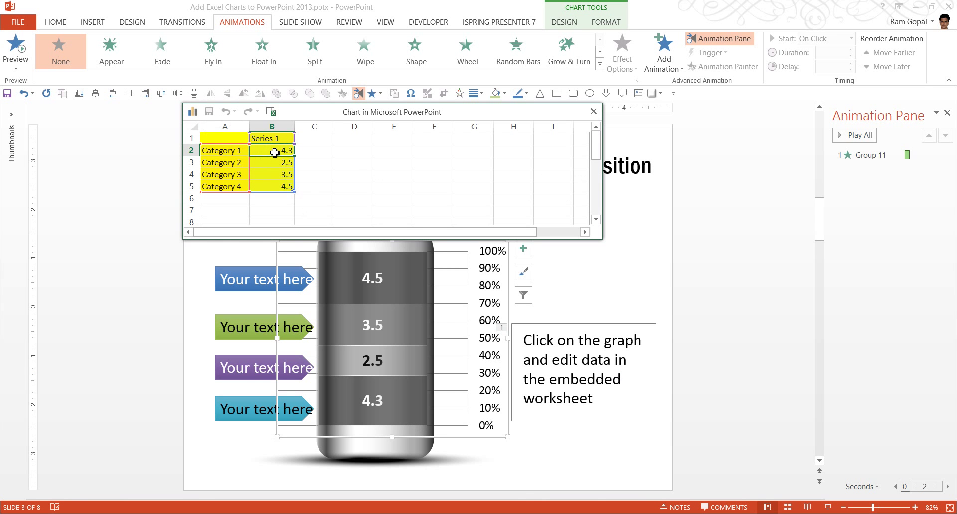
text(6)
key(Return)
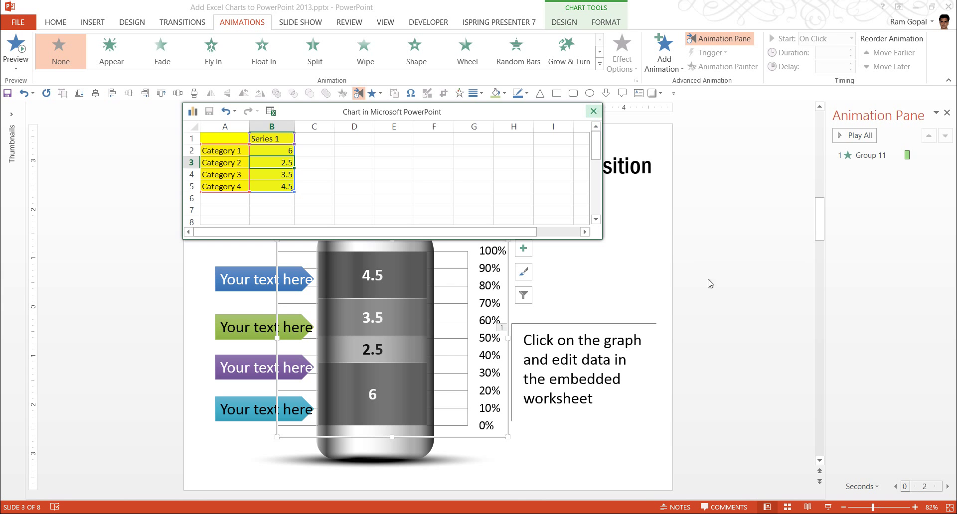
click(666, 394)
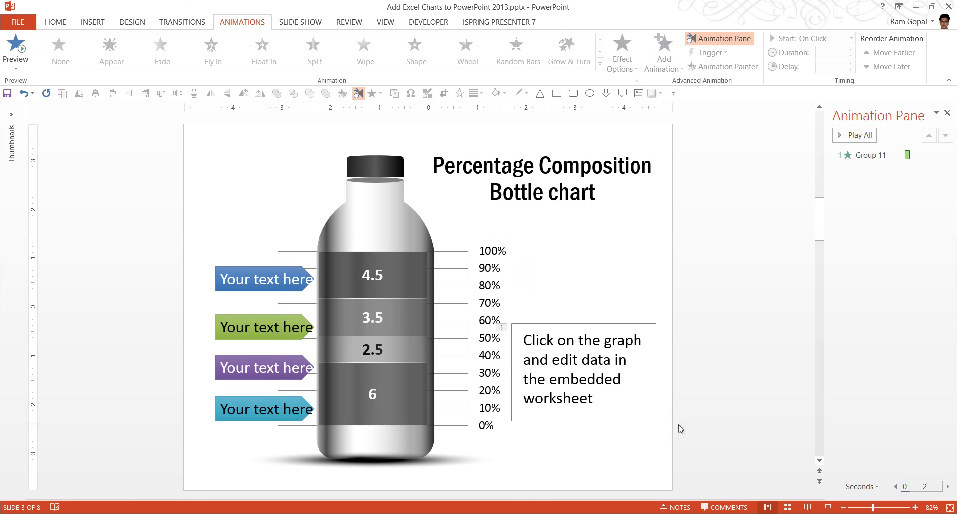
On slide 4, edit the pencil chart's embedded data and set the Performance value for Apr to 16
scroll(680, 428, down, 1)
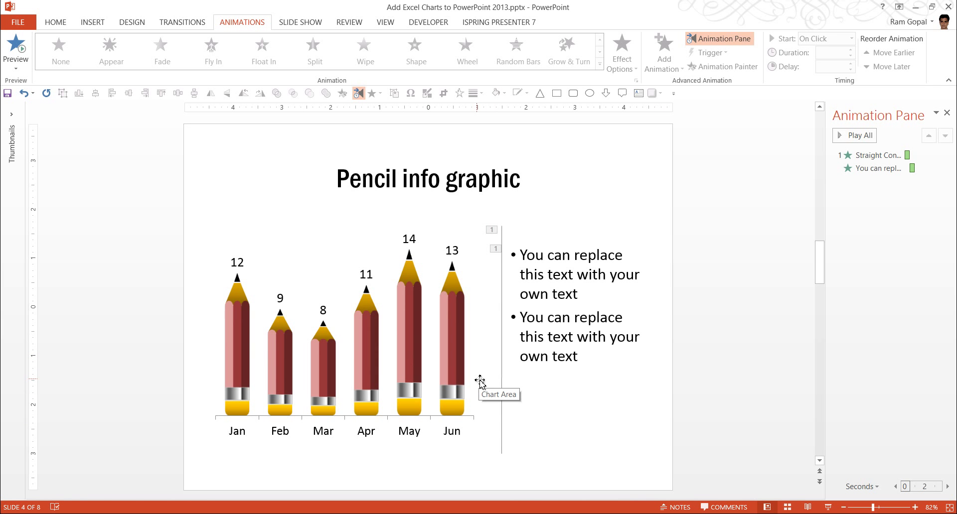
mouse_move(463, 353)
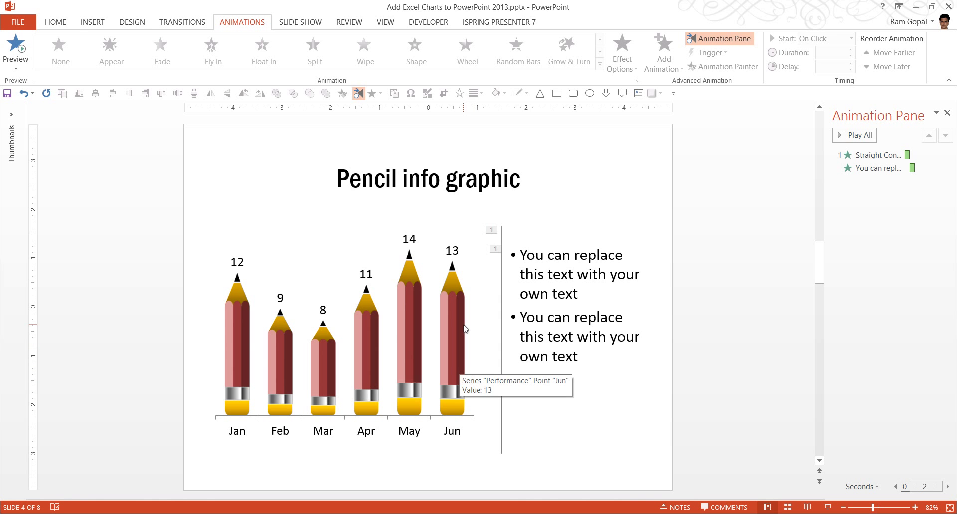
click(466, 330)
right_click(483, 302)
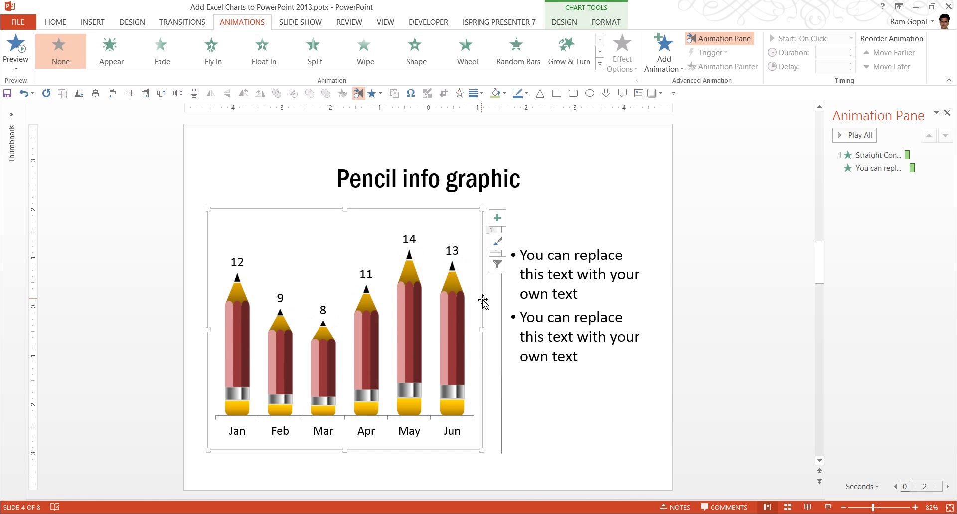
mouse_move(516, 197)
click(612, 199)
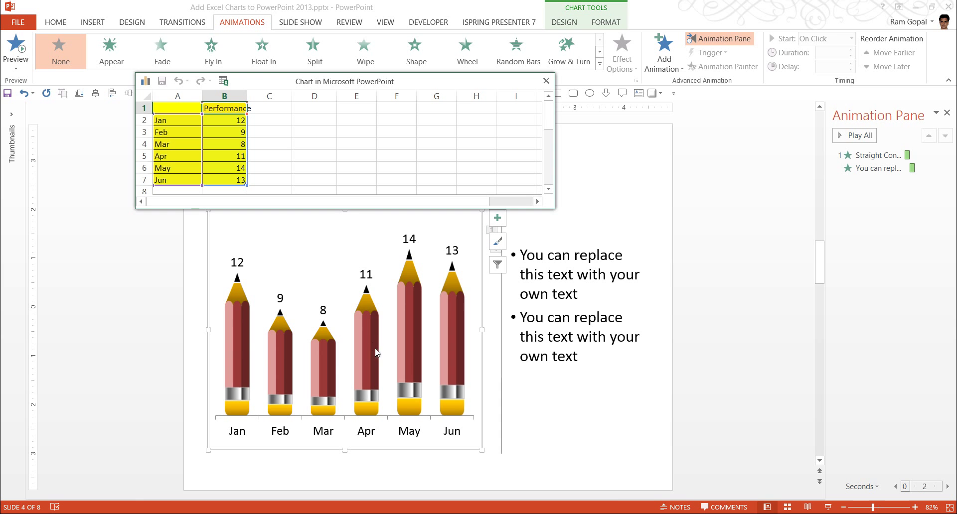
click(228, 157)
text(16)
key(Return)
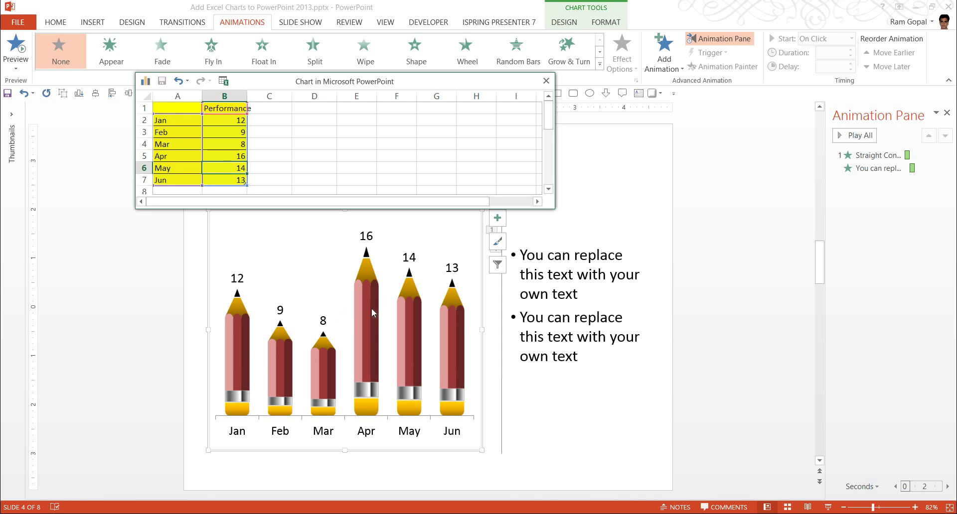
click(758, 311)
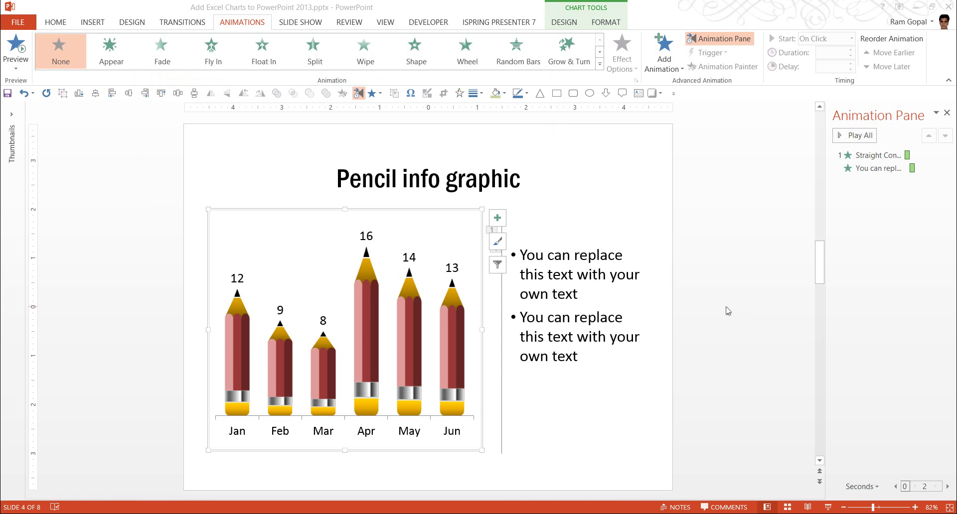
Look through the phone pictogram, laptop graph and ready-to-use graphs slides, closing the Animation Pane along the way
scroll(727, 311, down, 2)
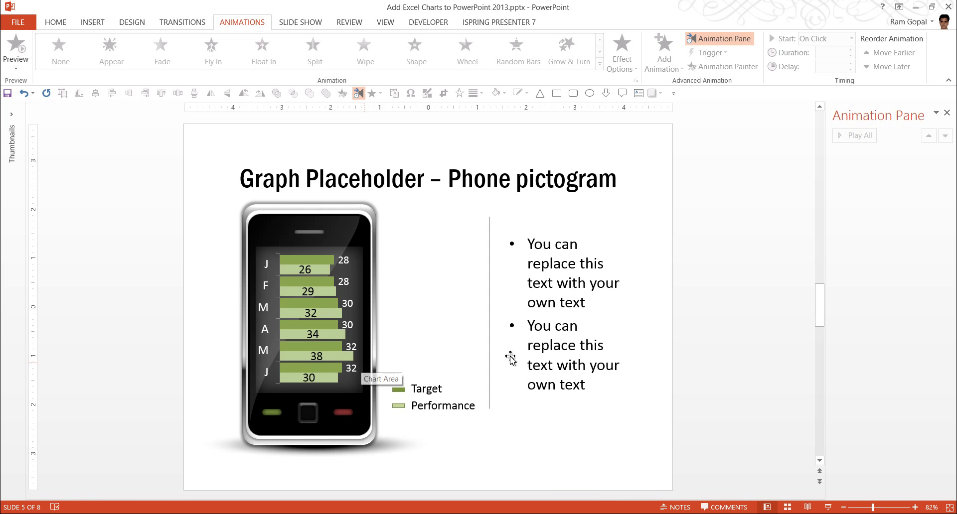
scroll(721, 341, down, 3)
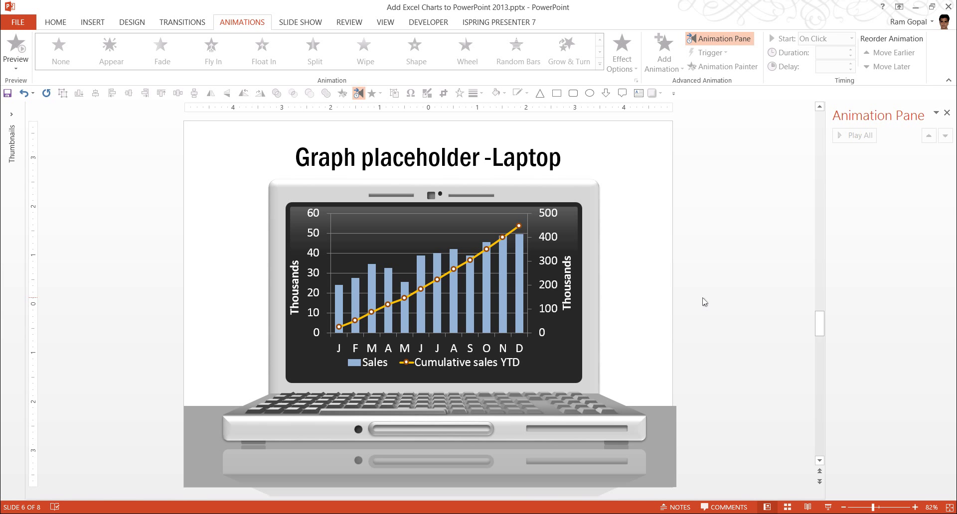
click(947, 113)
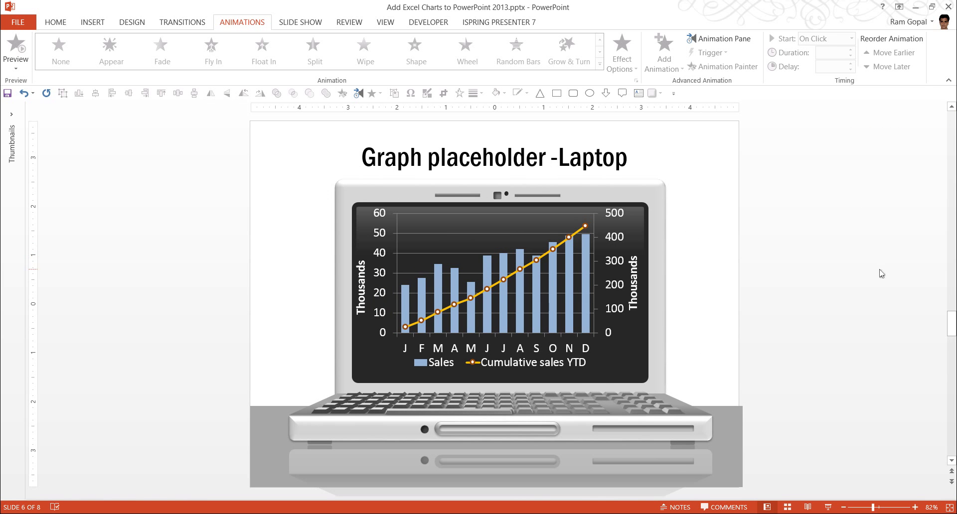
scroll(881, 273, down, 1)
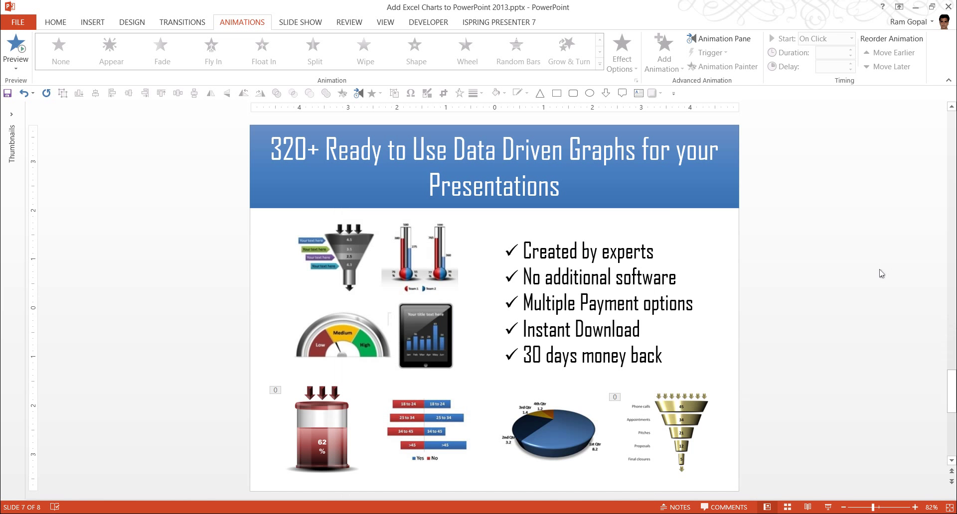